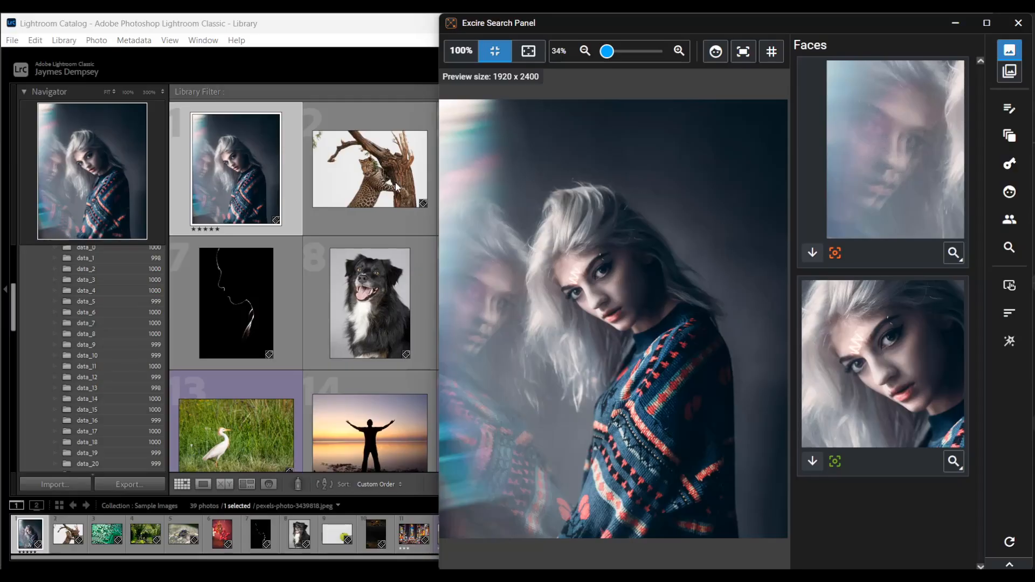
# Open the Excire Search panel from the plug-in extras and hide its photo area to leave only the icon bar
pyautogui.click(64, 40)
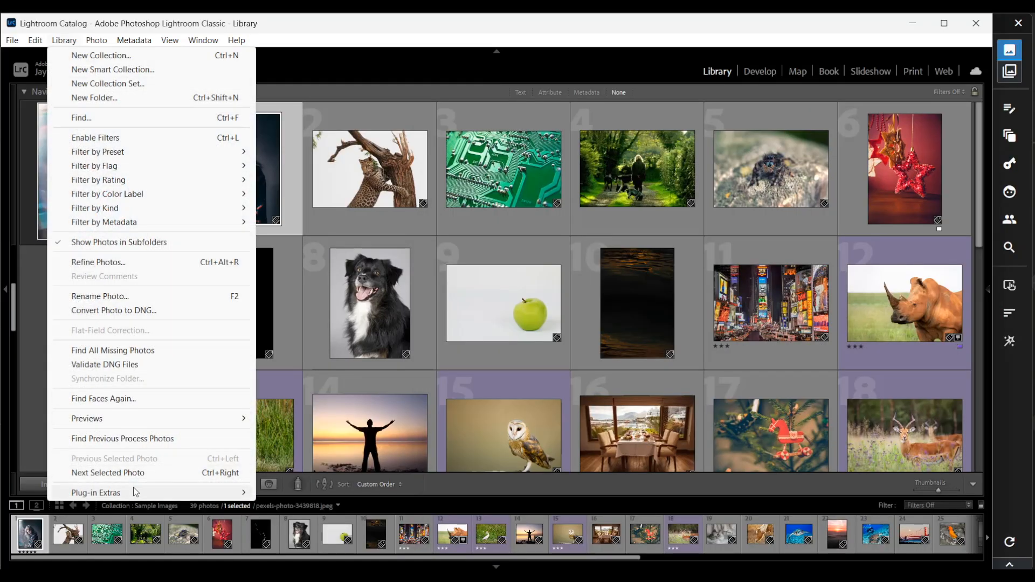
pyautogui.moveTo(134, 492)
pyautogui.click(294, 493)
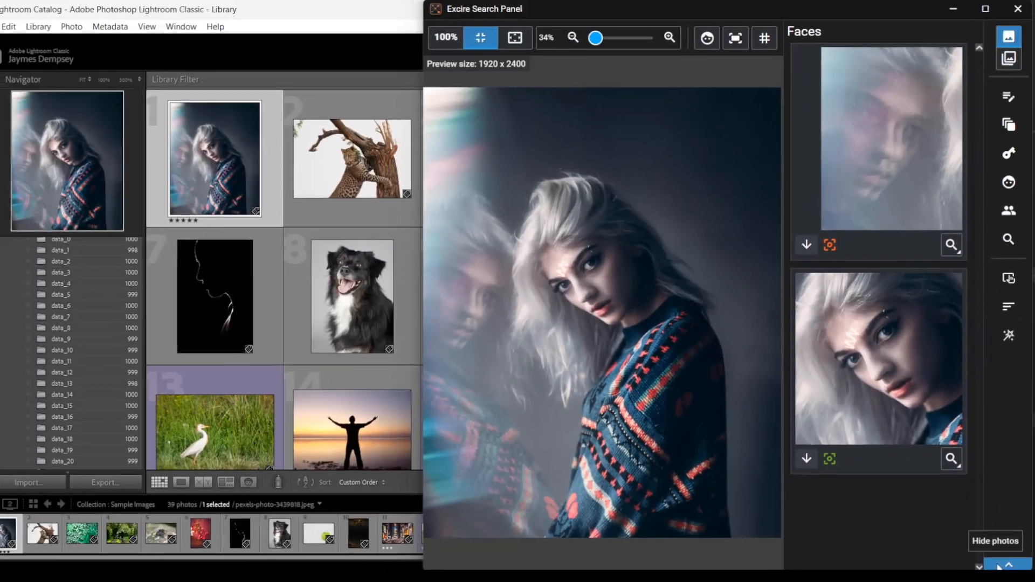
pyautogui.click(998, 566)
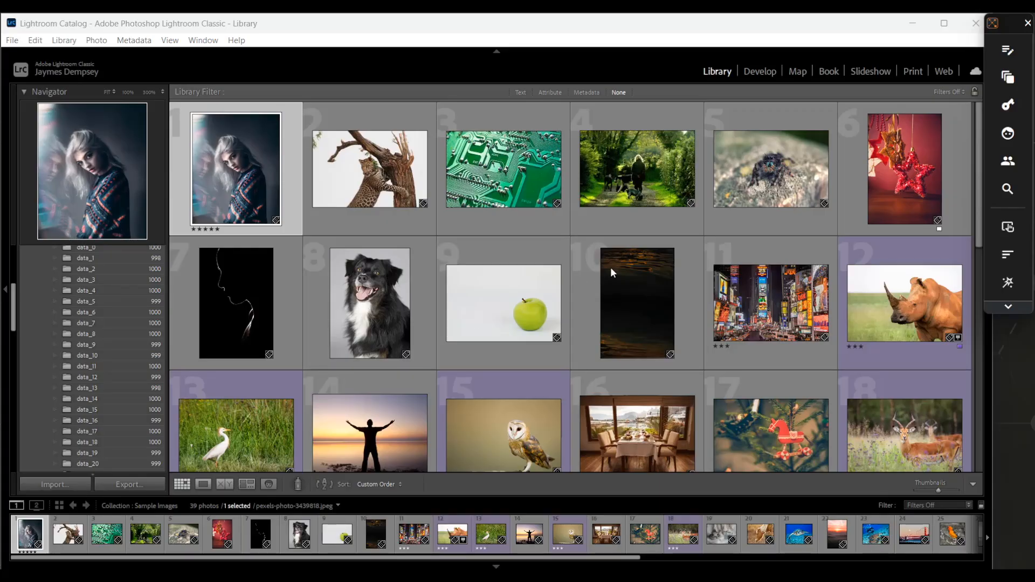
# Open Search for Faces and choose Two Faces with the Teenager / Young Adult and Adult ages
pyautogui.click(1008, 135)
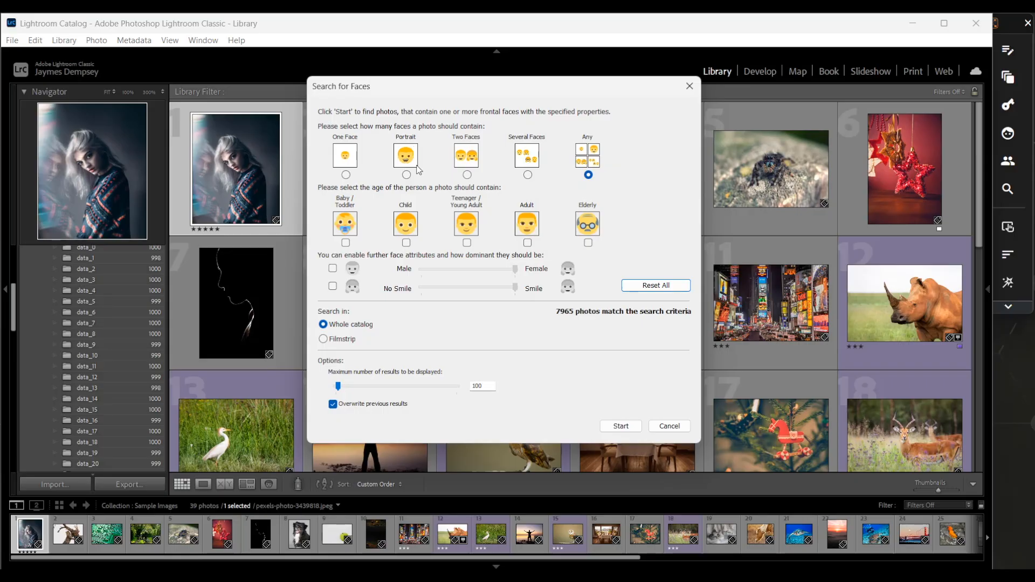
pyautogui.click(467, 175)
pyautogui.click(407, 175)
pyautogui.click(346, 175)
pyautogui.click(467, 176)
pyautogui.click(406, 244)
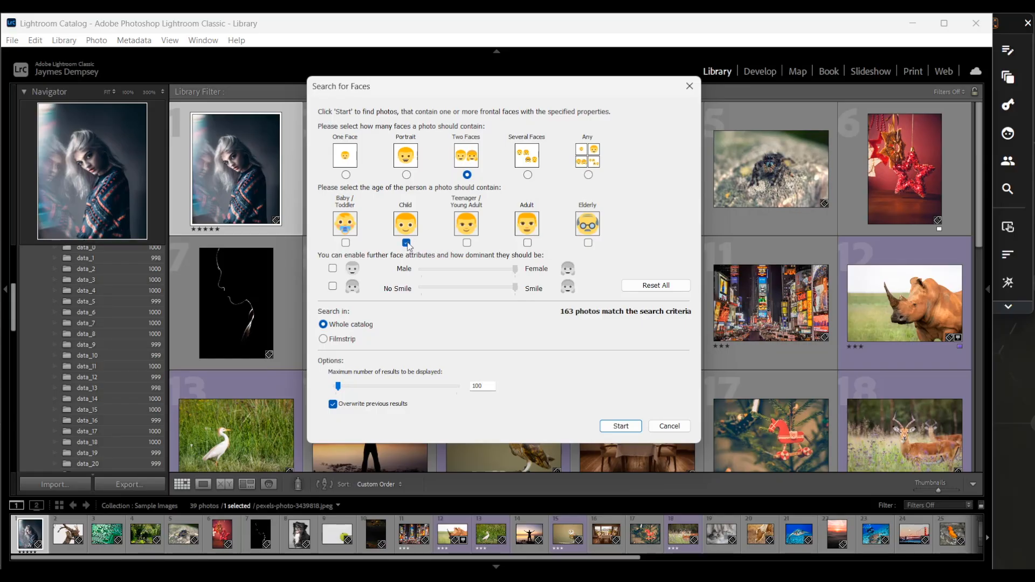
pyautogui.click(406, 243)
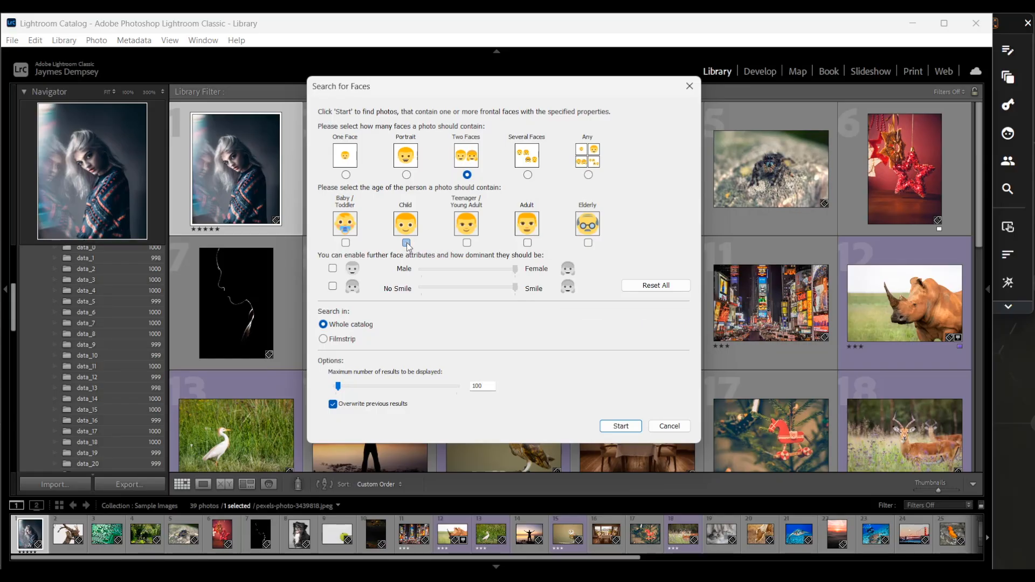
pyautogui.click(467, 243)
pyautogui.click(527, 243)
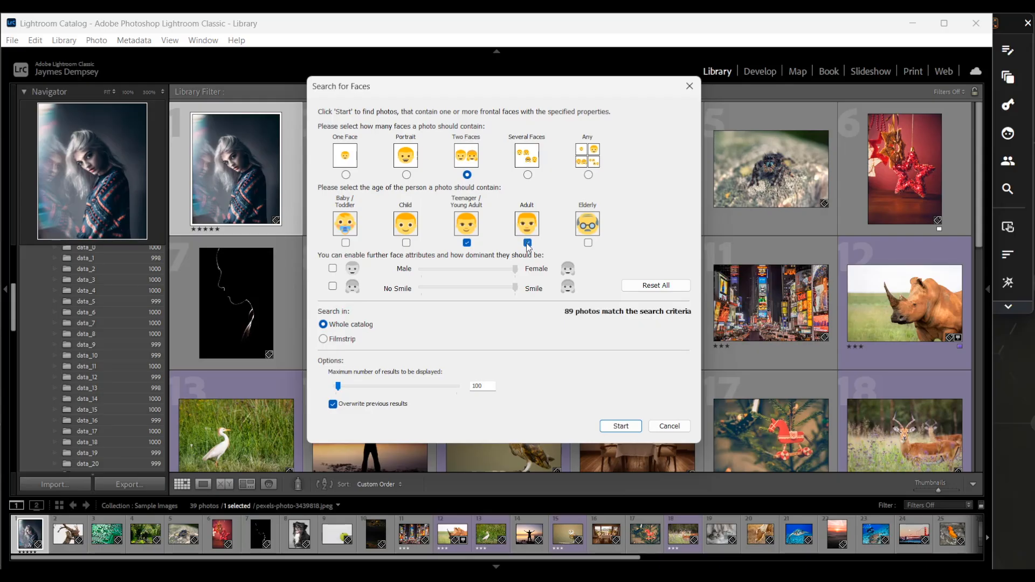
# Enable the gender and smile attributes with their sliders, then reset all face search criteria
pyautogui.click(333, 268)
pyautogui.click(333, 287)
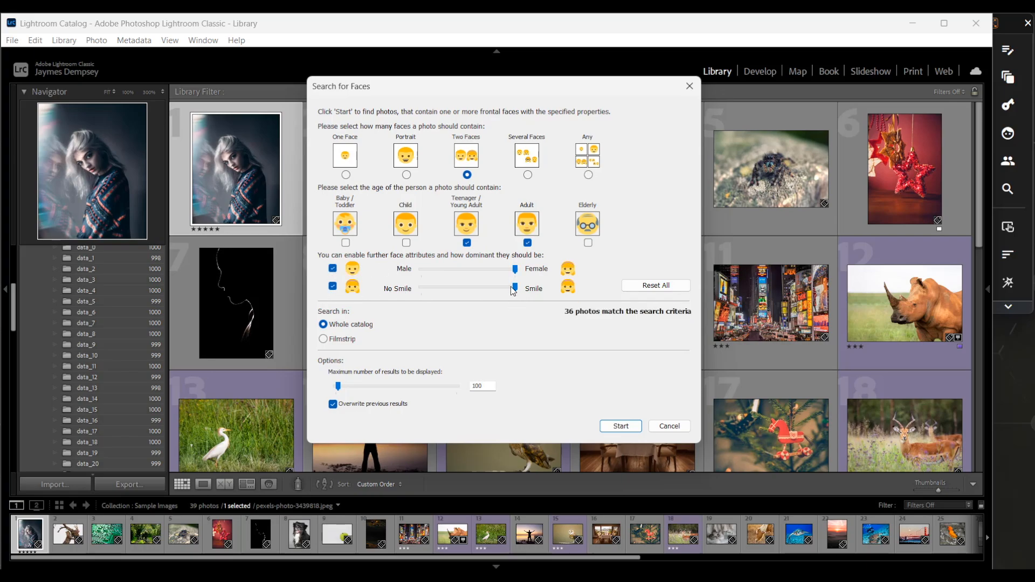
pyautogui.moveTo(515, 270); pyautogui.dragTo(546, 277)
pyautogui.click(632, 286)
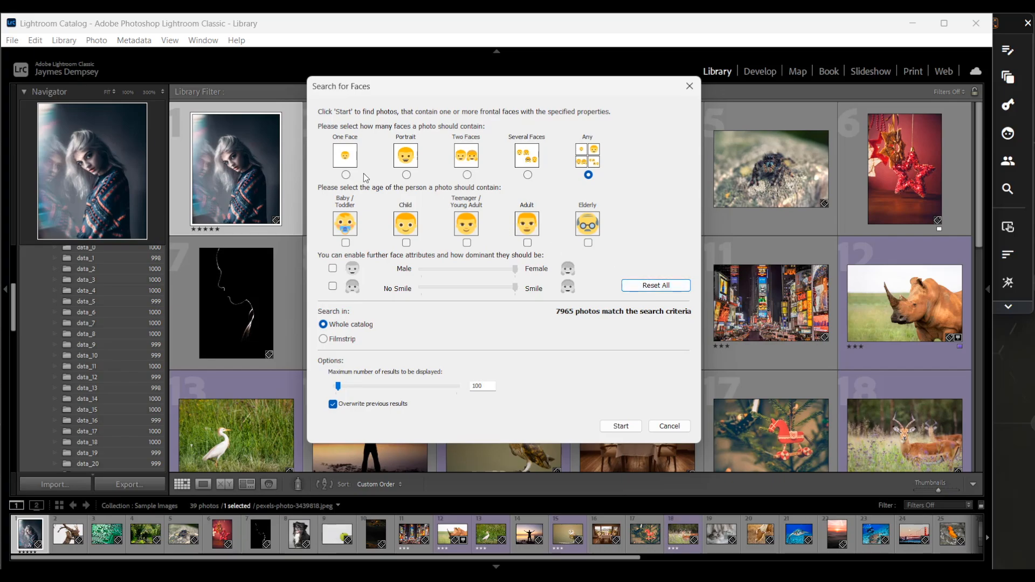
# Search the whole catalog for One Face photos of Elderly people with the gender attribute slider set fully to Male
pyautogui.click(346, 175)
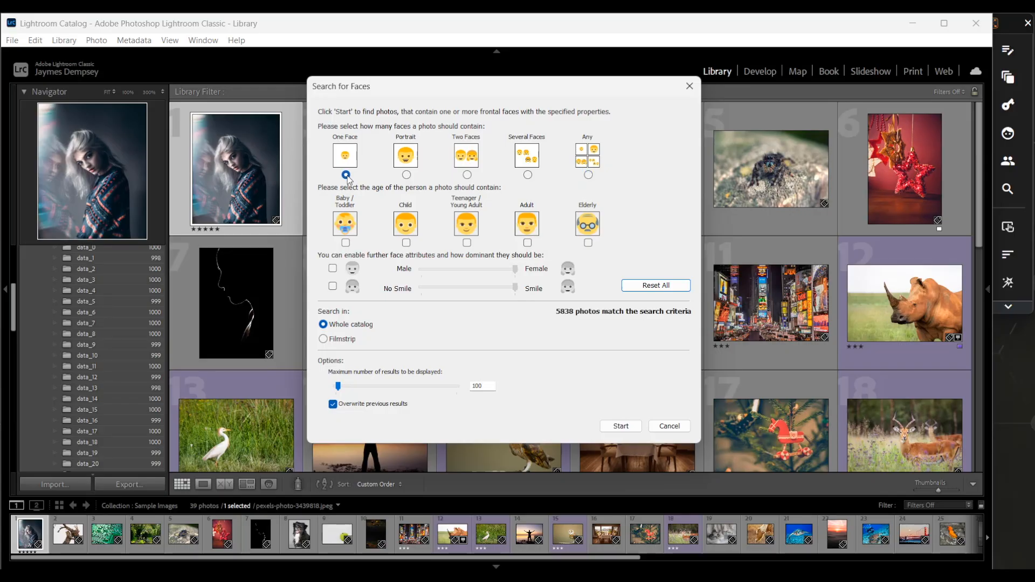
pyautogui.click(588, 244)
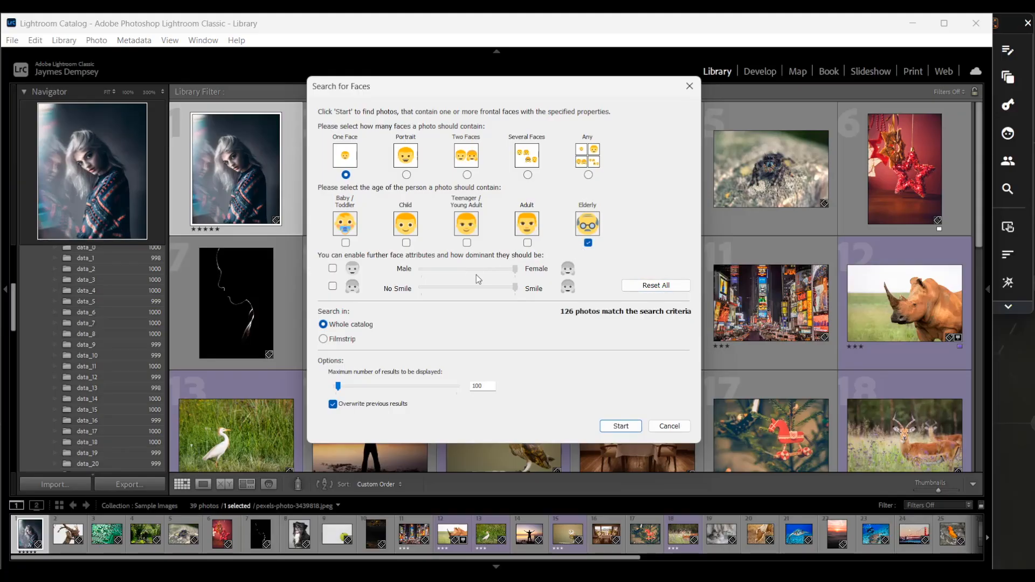
pyautogui.click(333, 268)
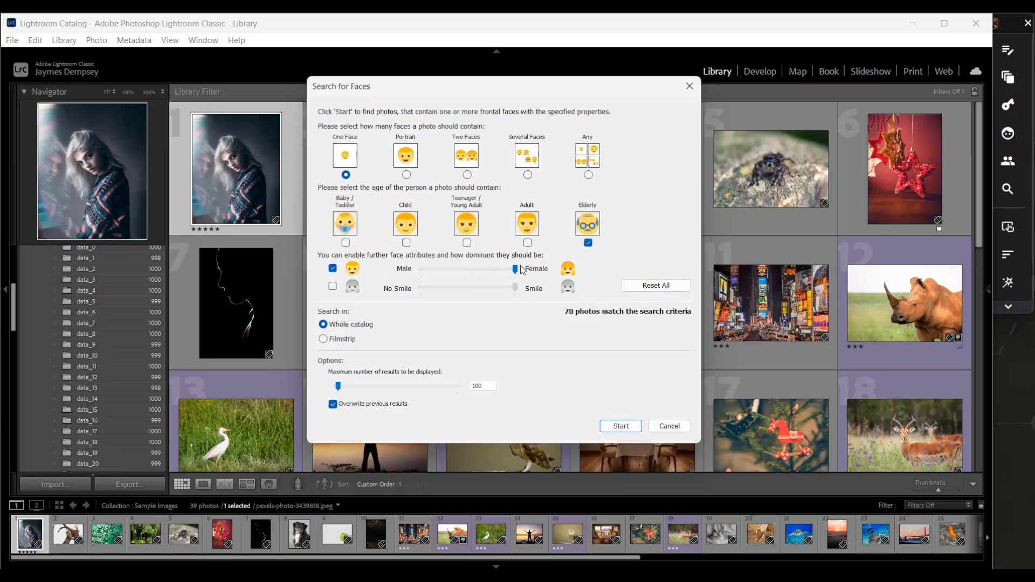
pyautogui.moveTo(516, 269); pyautogui.dragTo(415, 274)
pyautogui.click(629, 423)
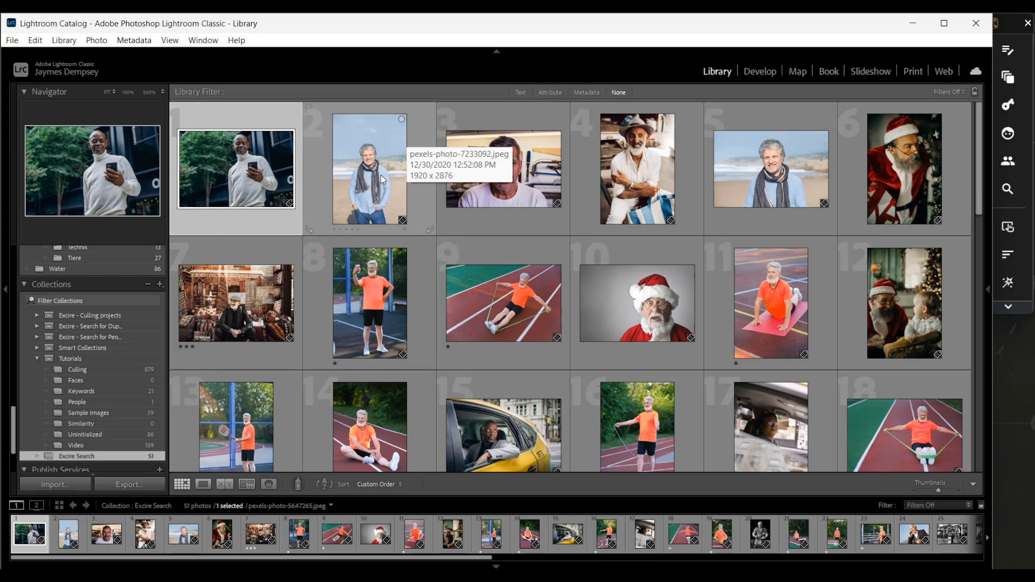
# Reopen the face search, reset the criteria, and search for photos with Several Faces
pyautogui.click(1009, 134)
pyautogui.click(634, 290)
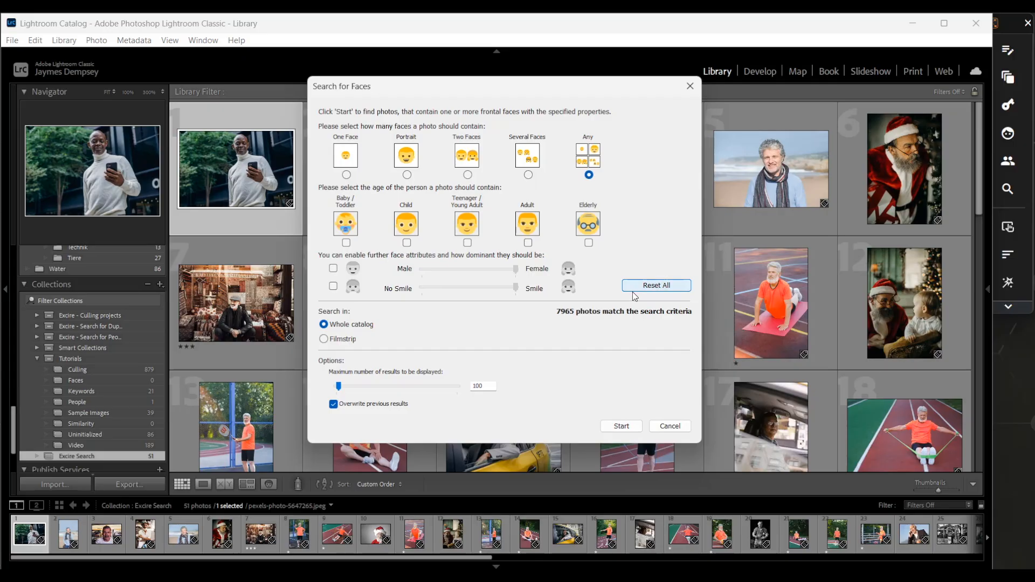
pyautogui.click(528, 174)
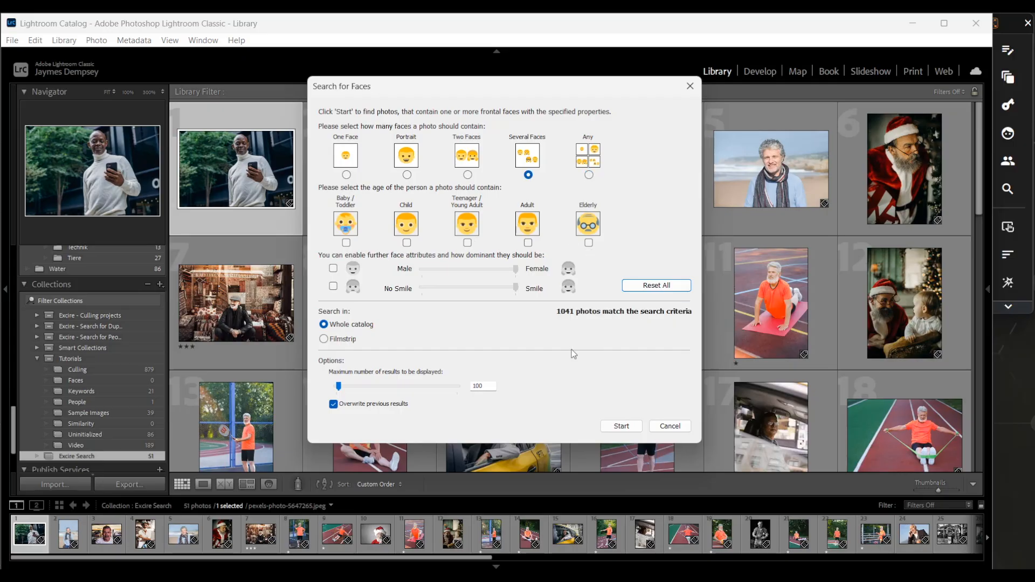
pyautogui.click(625, 426)
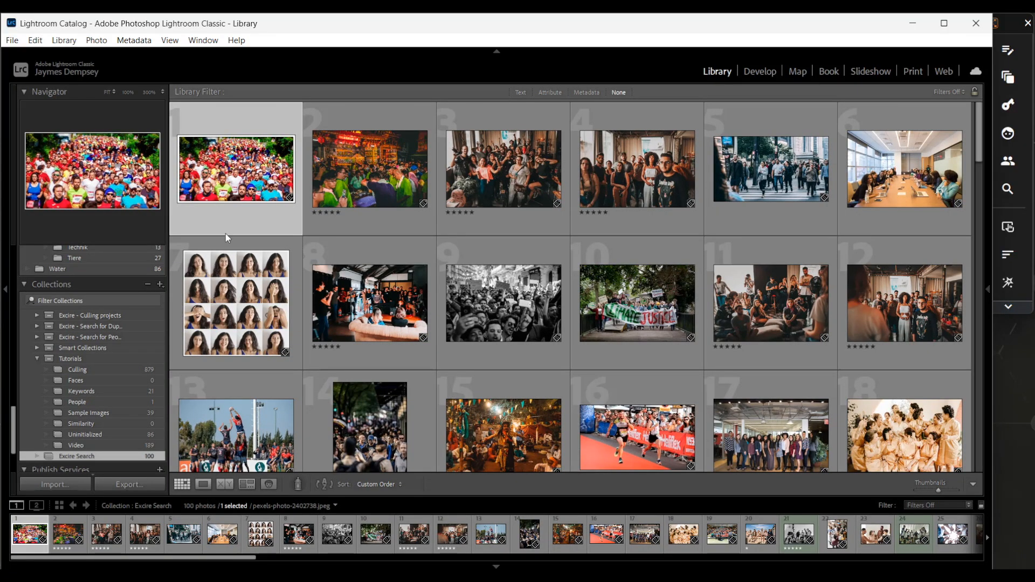
# Open the first result in loupe view and step forward through the next two photos
pyautogui.doubleClick(232, 171)
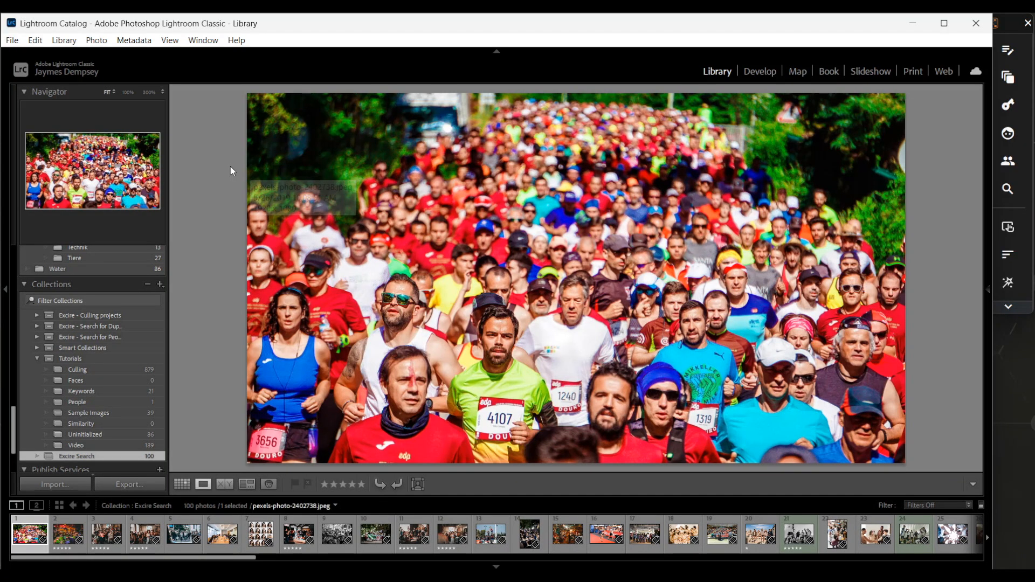
pyautogui.press('Right')
pyautogui.press('Right')
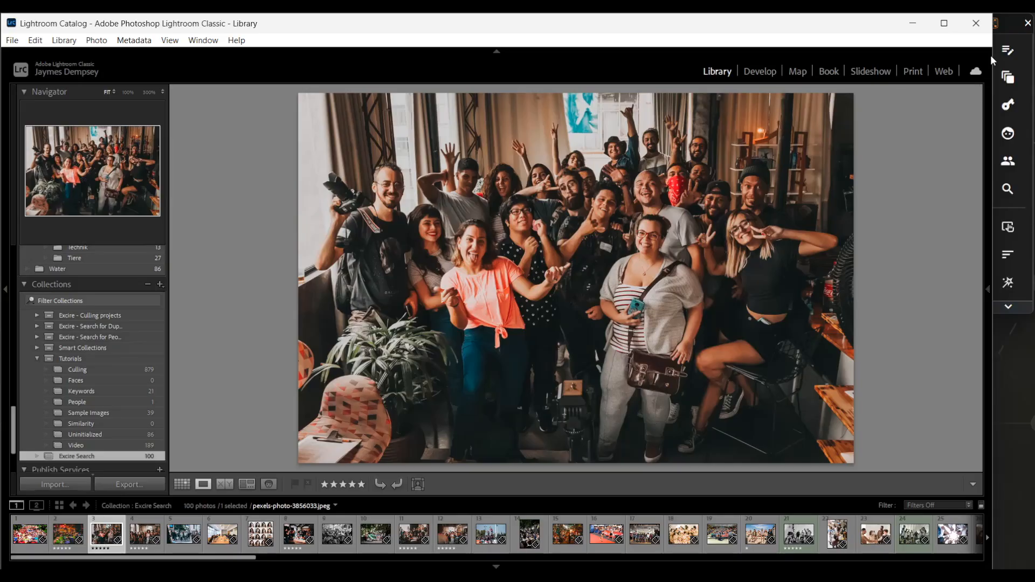
# Expand the Excire Search panel to show the faces detected in the current photo
pyautogui.click(1001, 27)
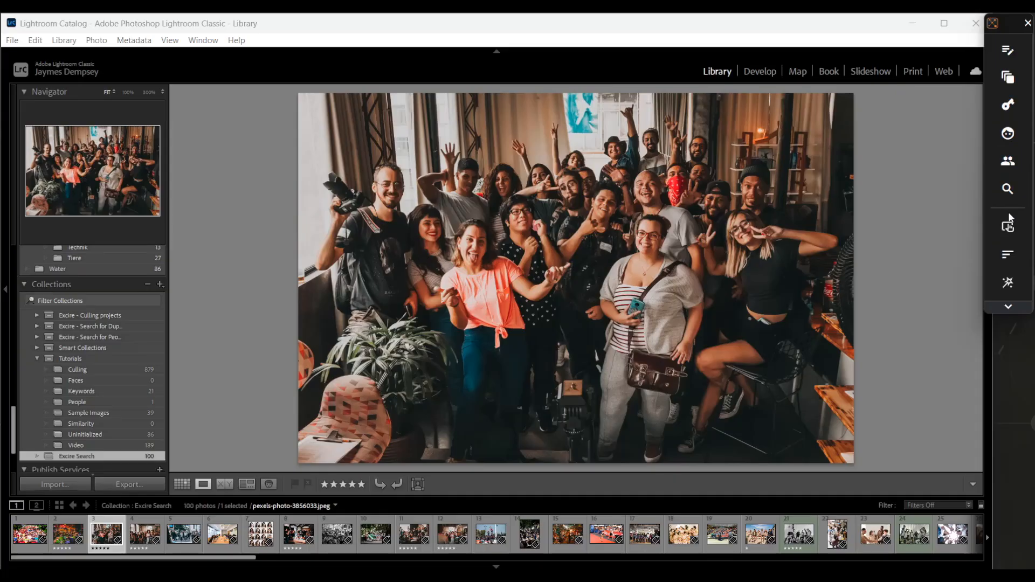
pyautogui.click(1008, 309)
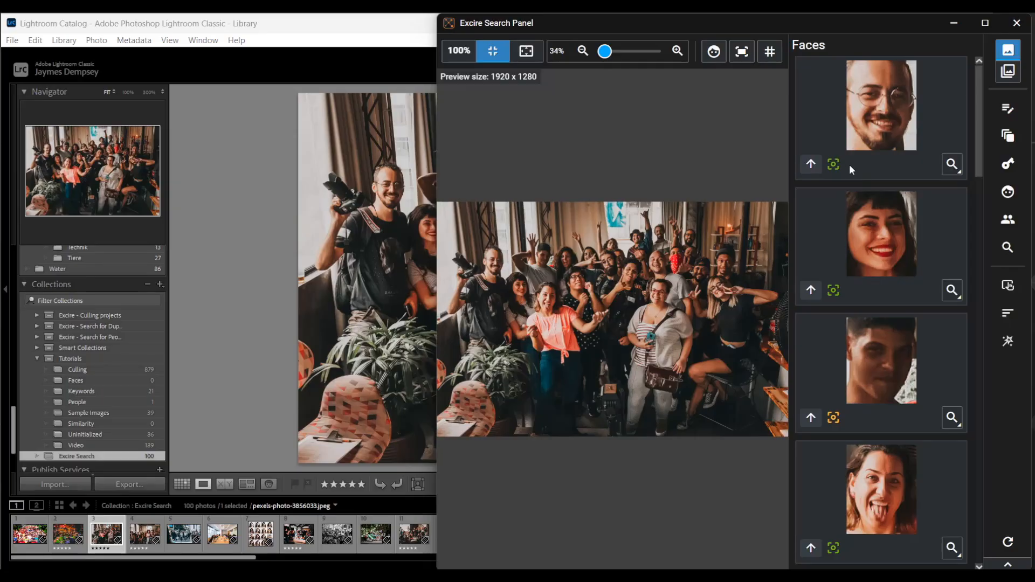
# Turn on the option that keeps faces fully in view when focusing
pyautogui.scroll(-6, 850, 168)
pyautogui.scroll(6, 868, 316)
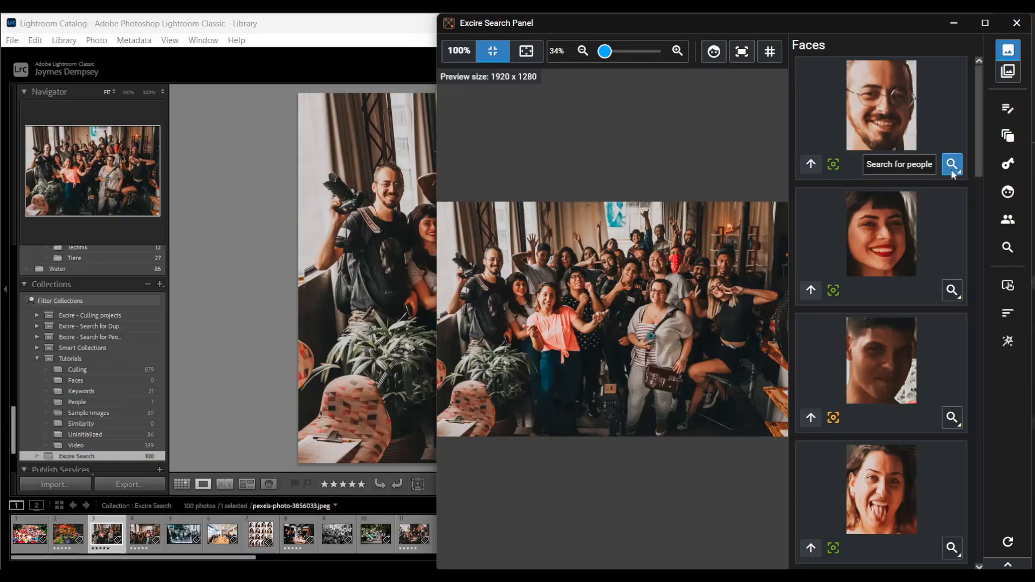
pyautogui.click(743, 59)
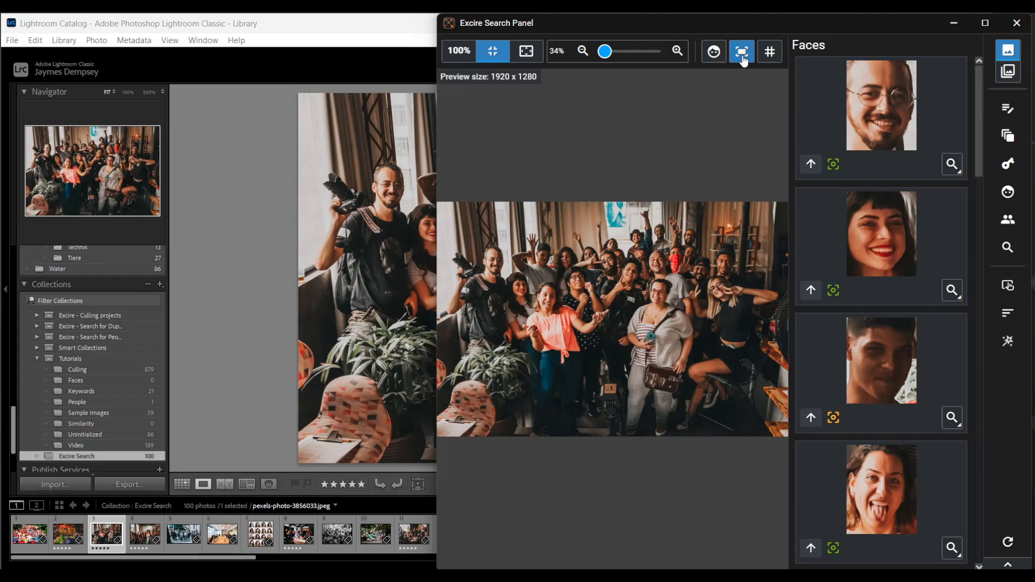
# Focus the preview on the first detected face and step through the following faces one by one
pyautogui.click(872, 132)
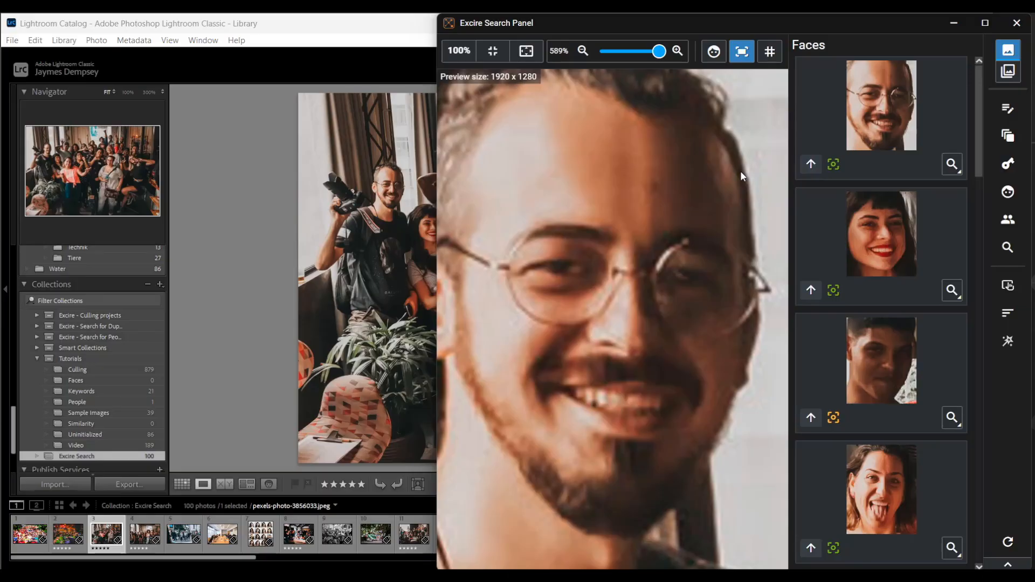
pyautogui.press('Down')
pyautogui.press('Down')
pyautogui.press('Down')
pyautogui.press('Down')
pyautogui.press('Down')
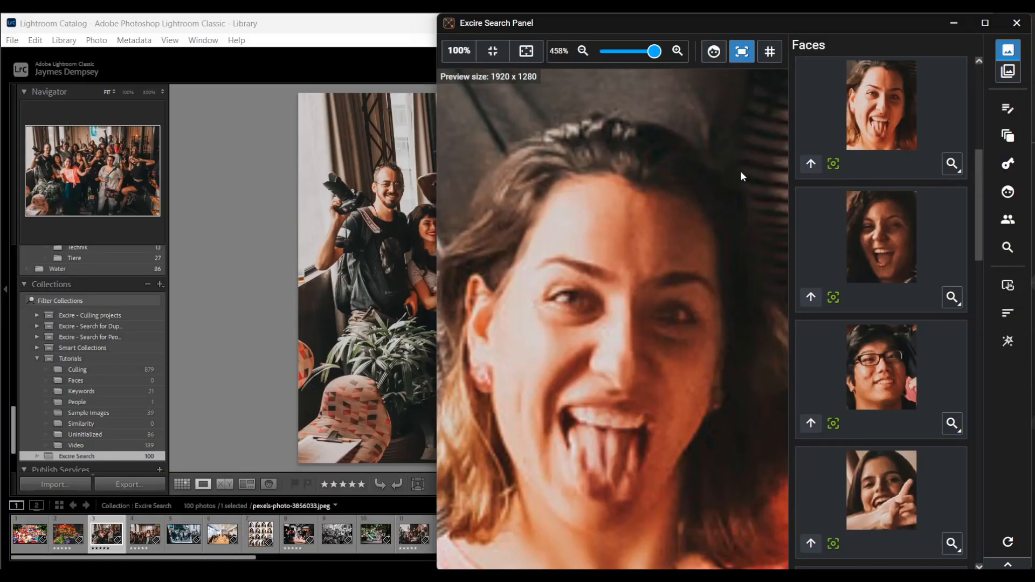
pyautogui.press('Down')
pyautogui.press('Down')
pyautogui.press('Down')
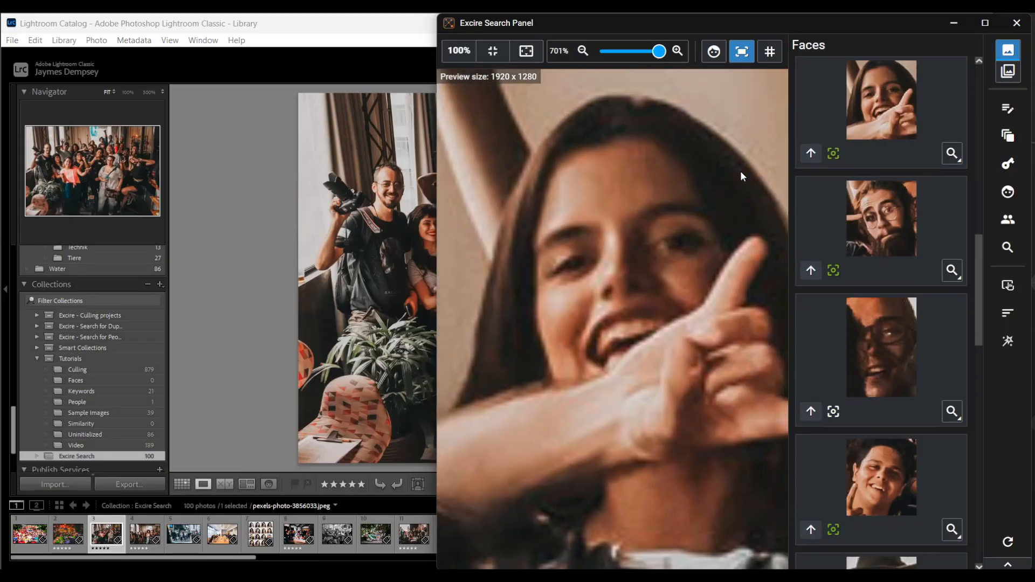
pyautogui.press('Down')
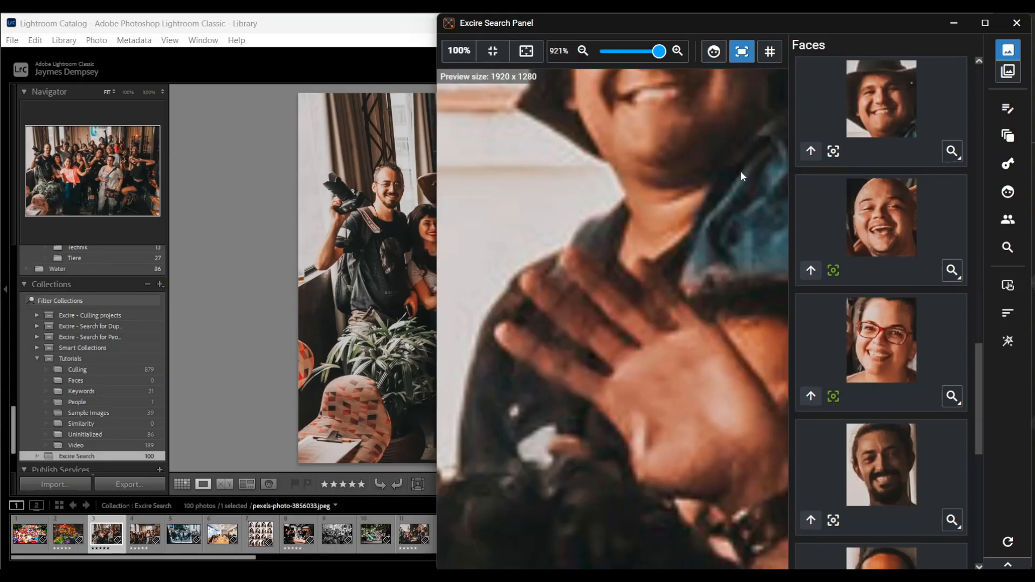
pyautogui.press('Down')
# Fit the whole photo in the preview and turn on face markers over the detected faces
pyautogui.click(493, 50)
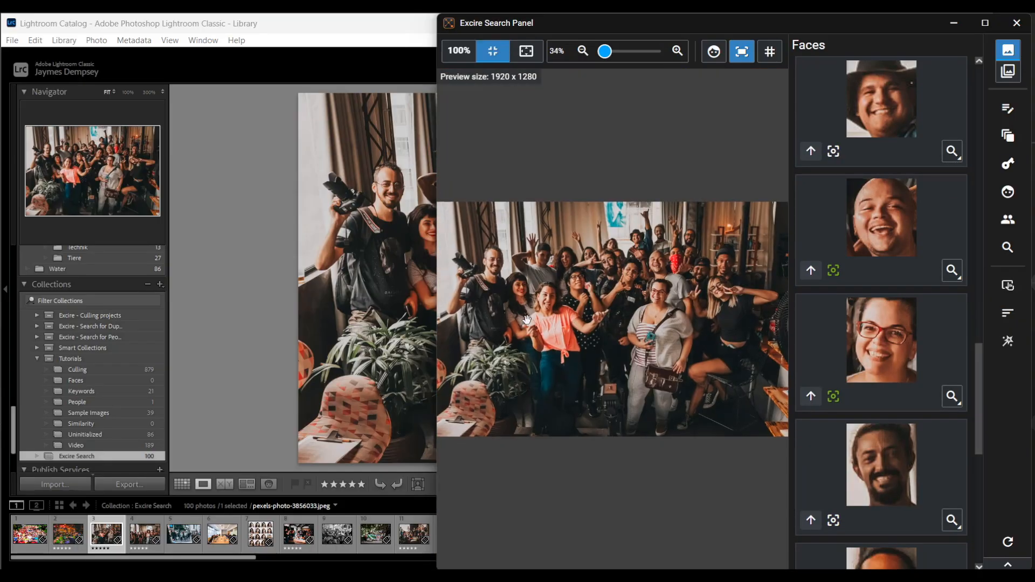
pyautogui.click(717, 52)
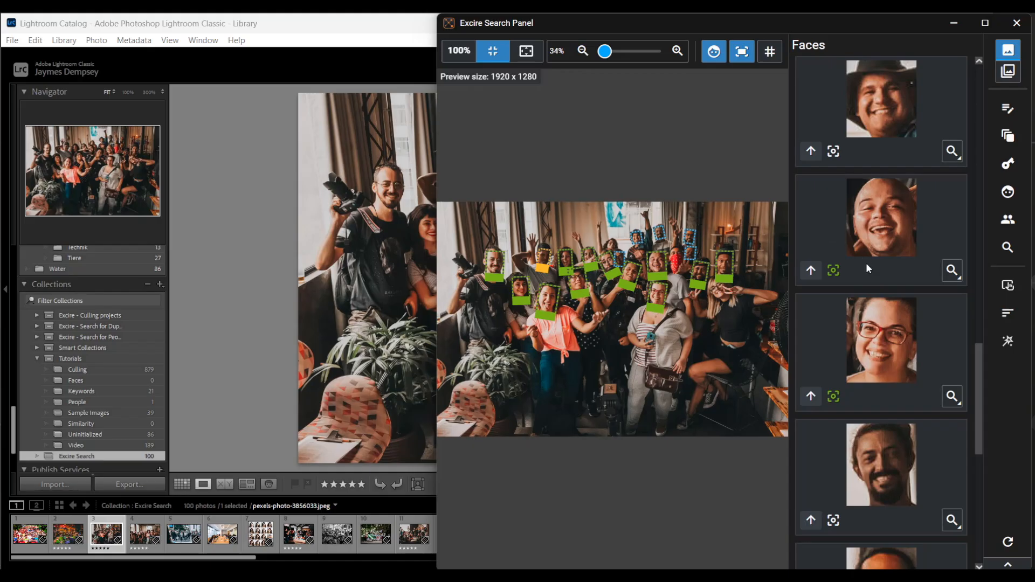
pyautogui.scroll(5, 861, 356)
pyautogui.scroll(10, 859, 355)
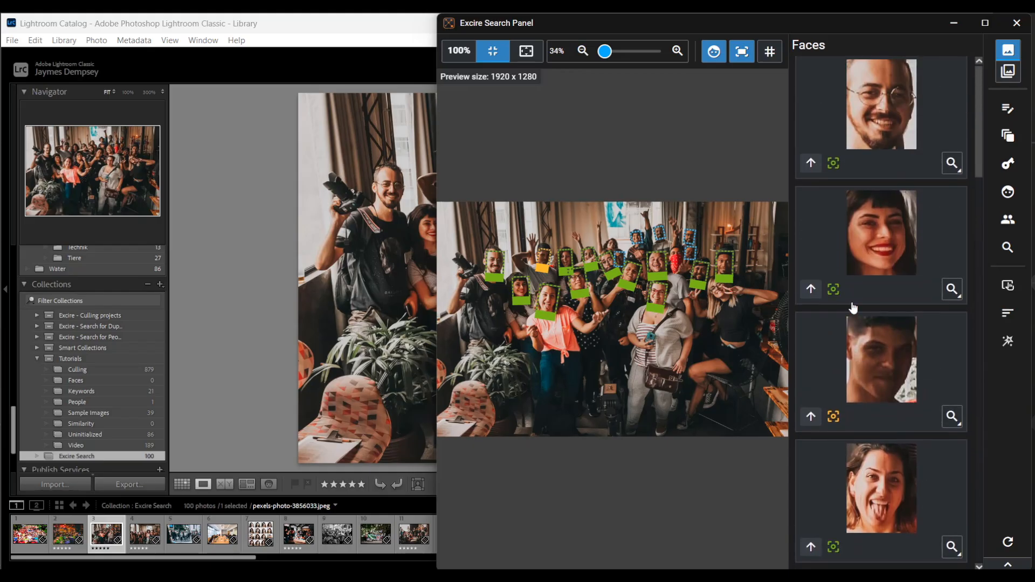